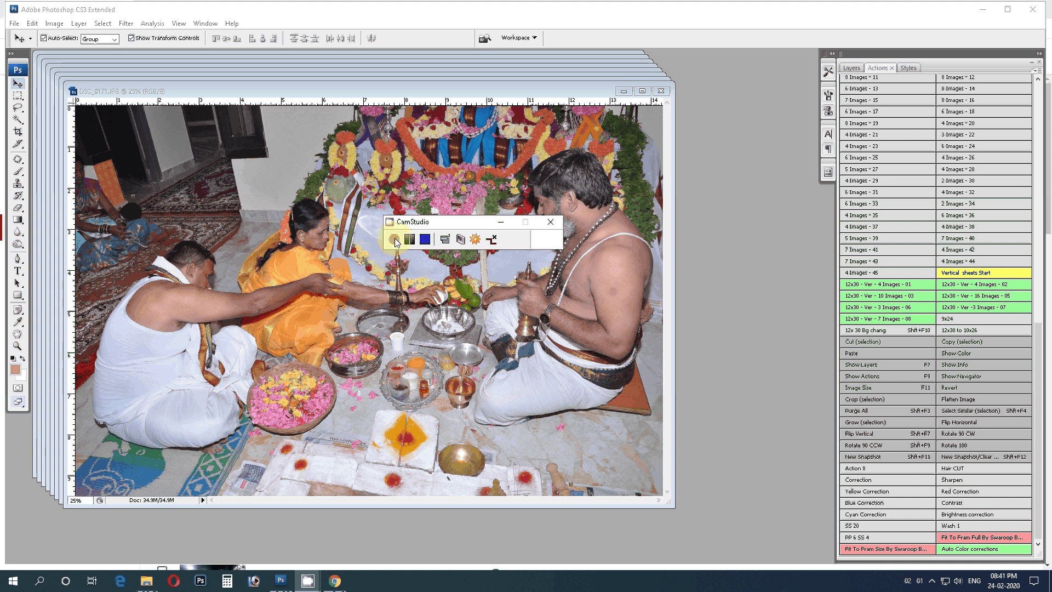
- Cycle through the open puja photos and run the '12x30 - 8 Images - 01' action to fill 01.PSD
{"action": "left_click", "coordinate": [395, 238]}
{"action": "left_click", "coordinate": [146, 581]}
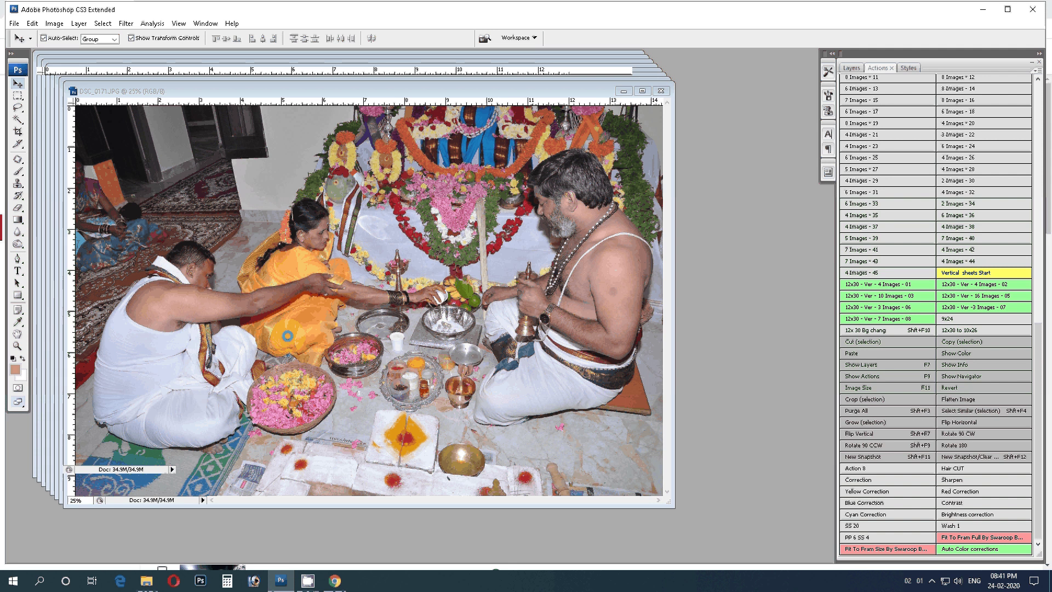
{"action": "key", "text": "ctrl+Tab"}
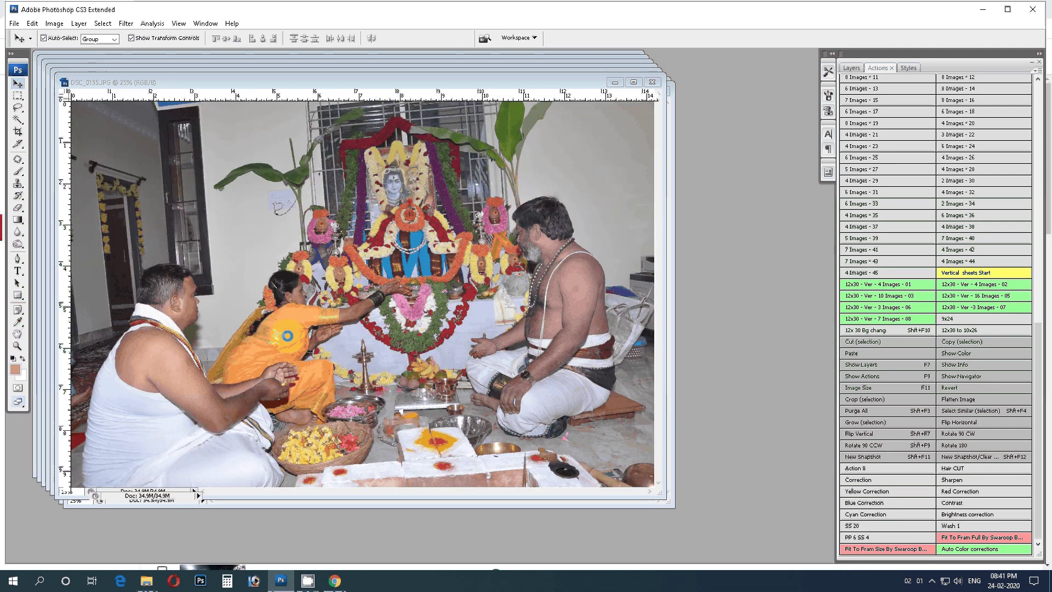
{"action": "key", "text": "ctrl+Tab"}
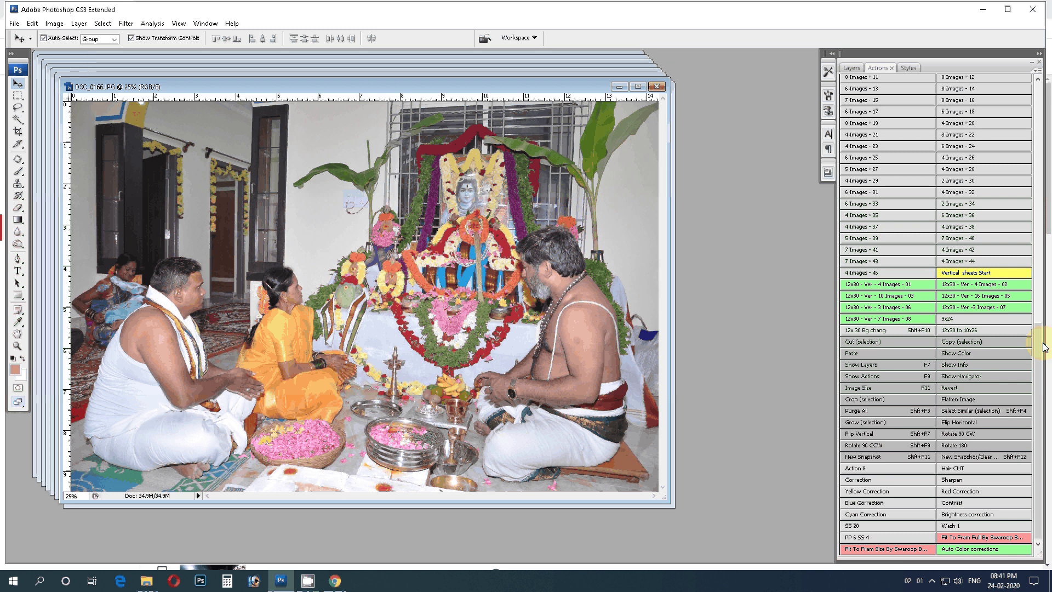
{"action": "left_click_drag", "start_coordinate": [1044, 347], "coordinate": [1047, 159]}
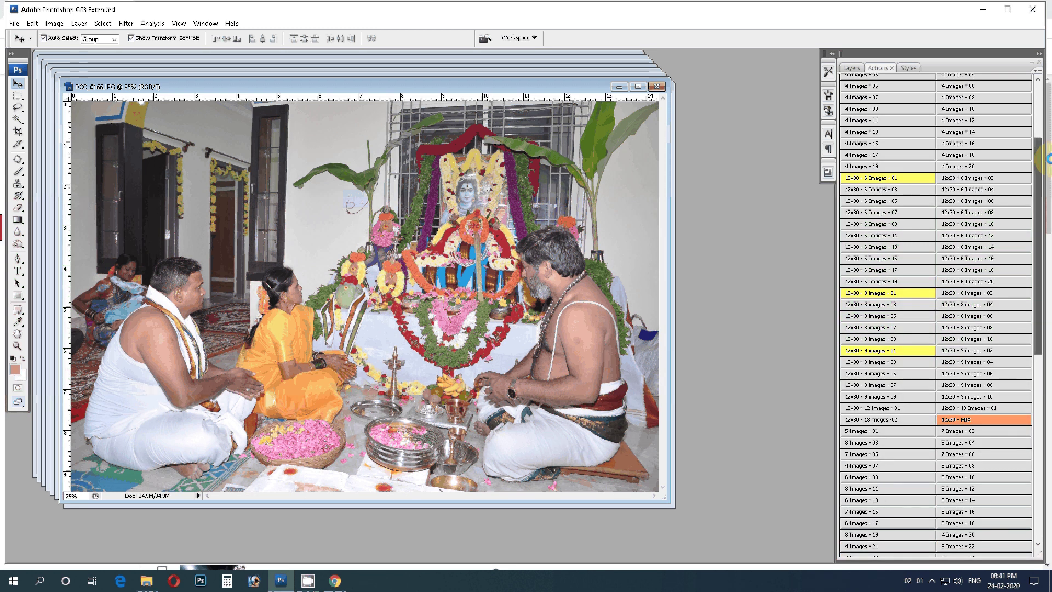
{"action": "left_click", "coordinate": [889, 293]}
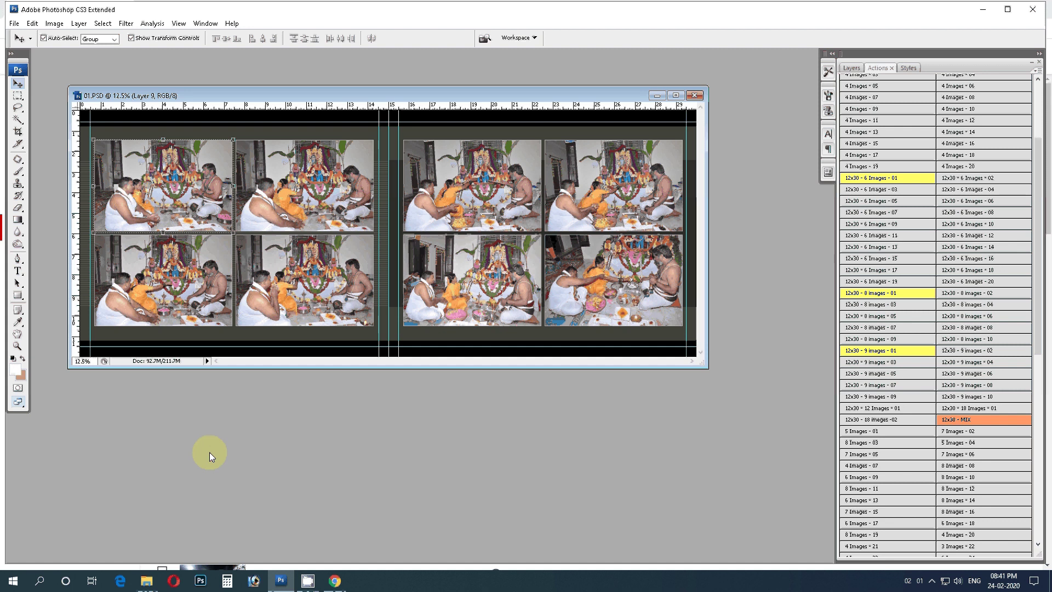
- Open background design 05 from the 312 folder in Photoshop
{"action": "left_click", "coordinate": [147, 582]}
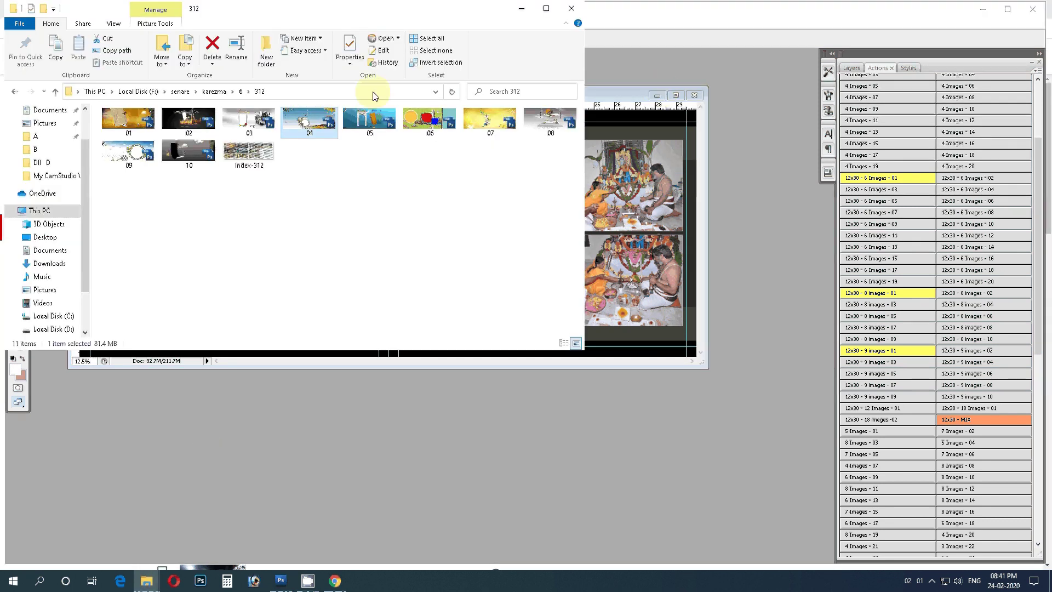
{"action": "left_click", "coordinate": [388, 115]}
{"action": "left_click", "coordinate": [512, 428]}
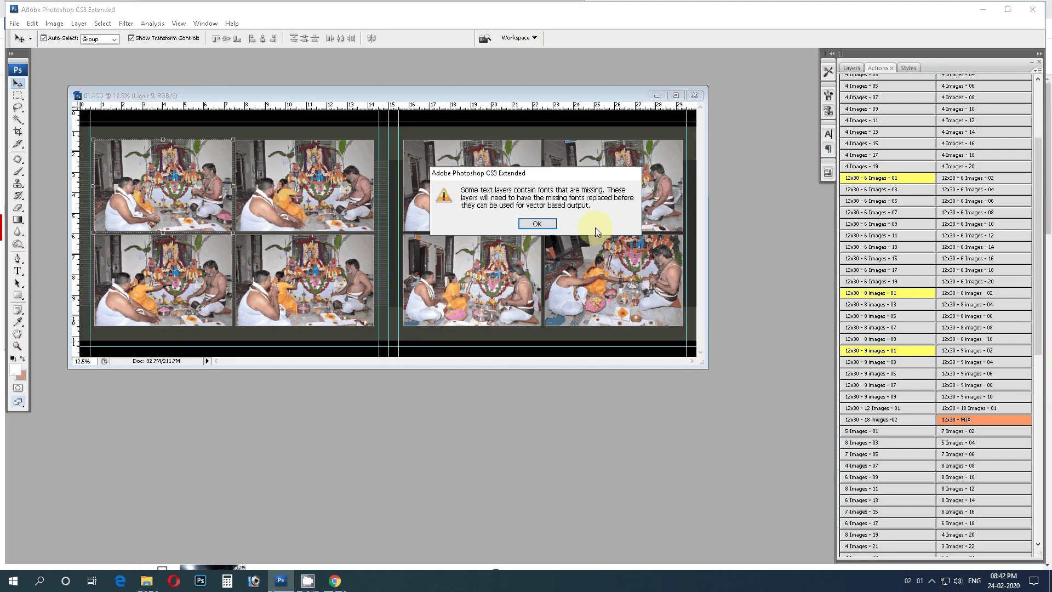
- Dismiss the missing-fonts warning and delete the RECEPTION titles and name text from the design
{"action": "left_click", "coordinate": [548, 223]}
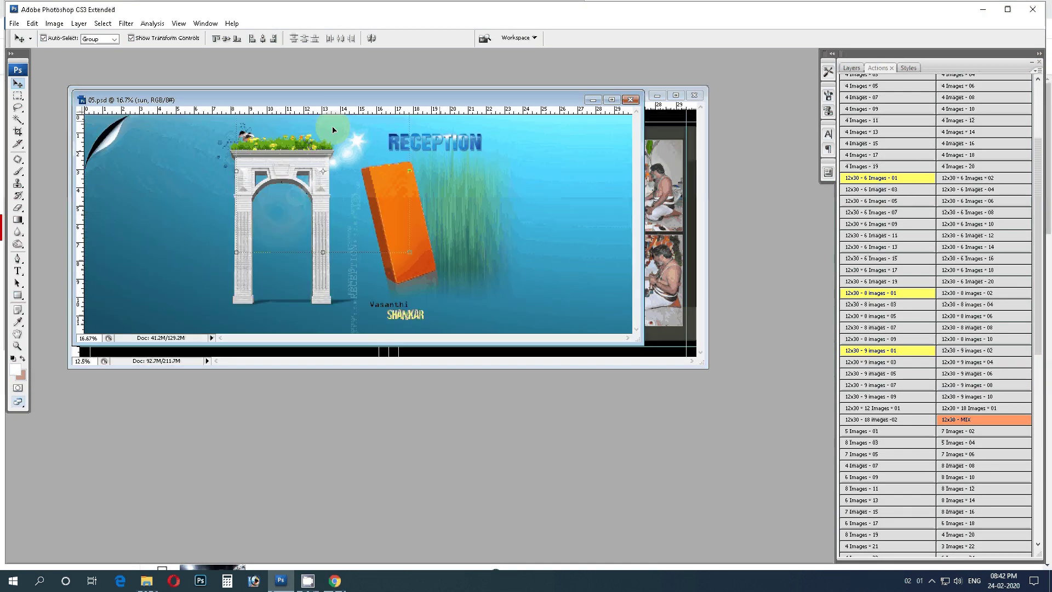
{"action": "left_click", "coordinate": [454, 152]}
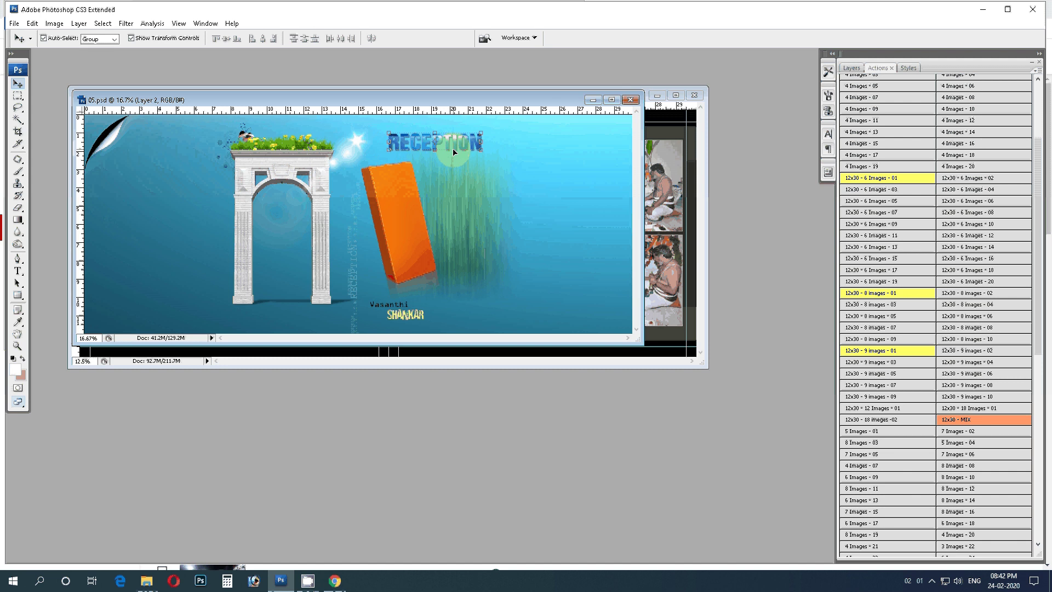
{"action": "left_click_drag", "start_coordinate": [454, 153], "coordinate": [406, 341]}
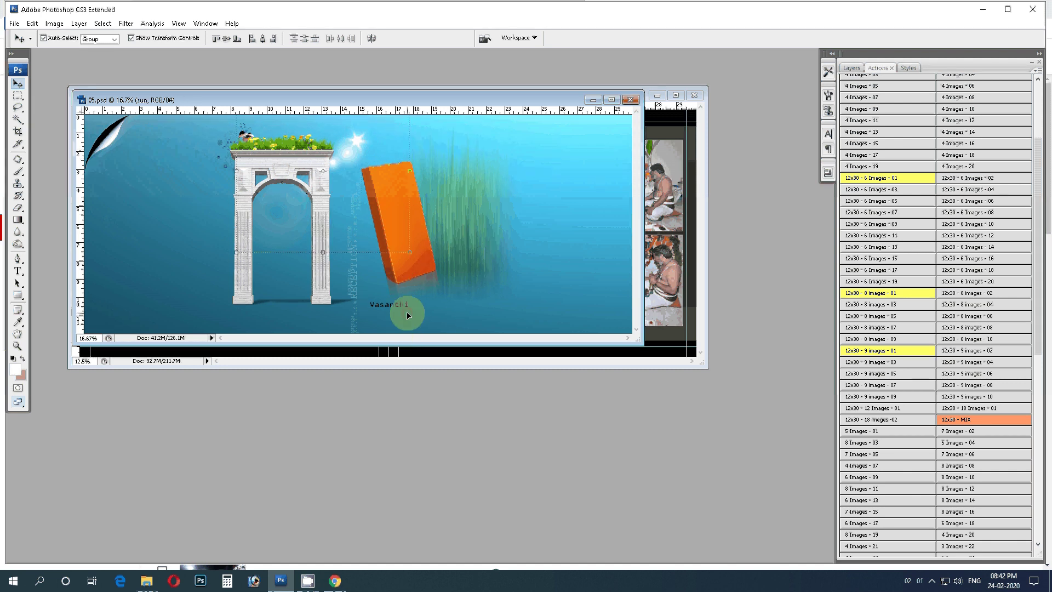
{"action": "left_click", "coordinate": [395, 307]}
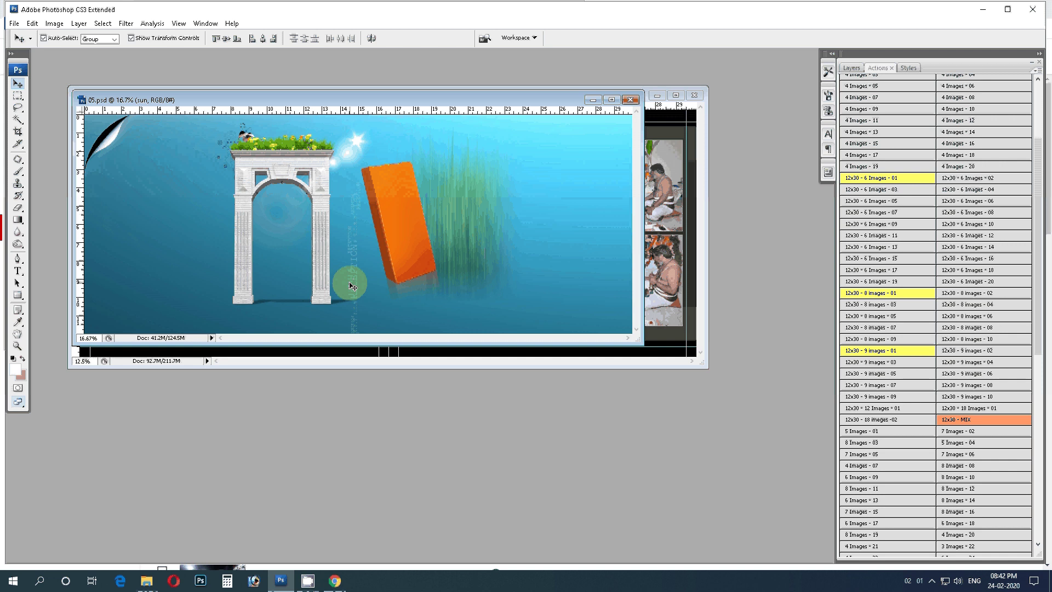
{"action": "left_click", "coordinate": [355, 280]}
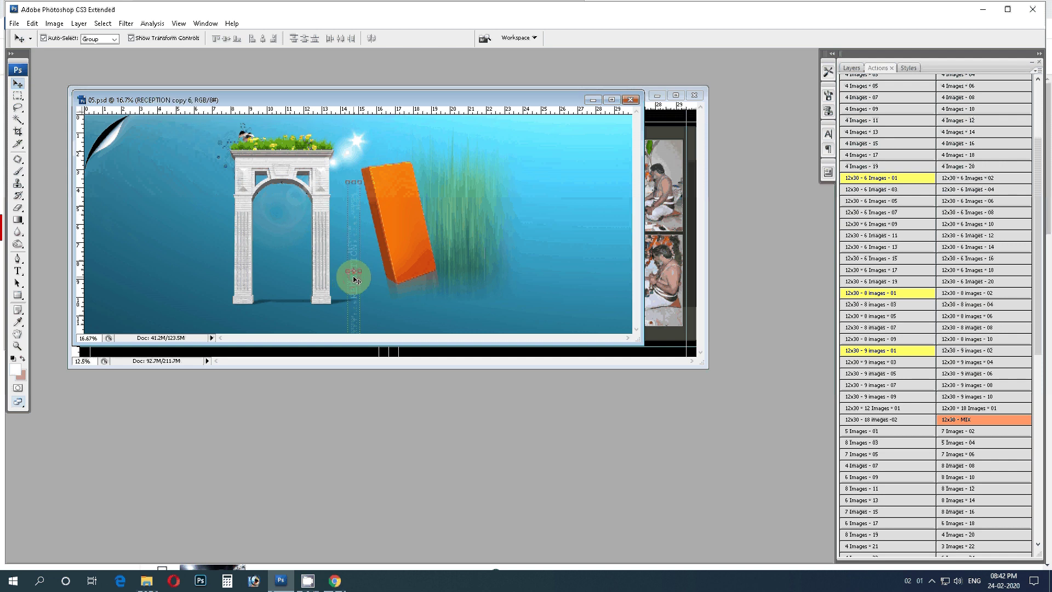
{"action": "key", "text": "Delete"}
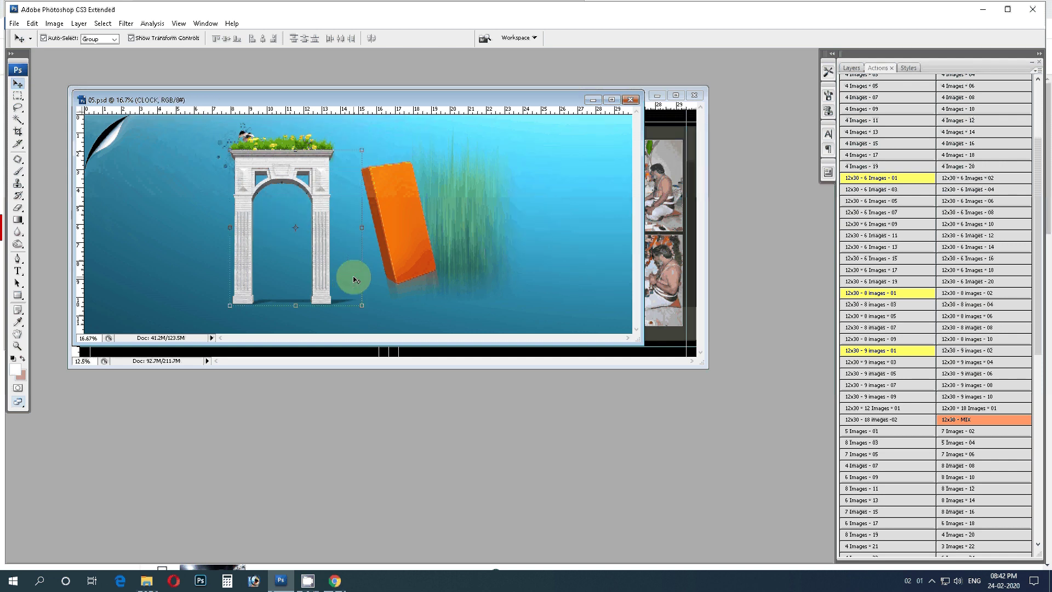
- Flatten the blue arch design into a single Background layer
{"action": "left_click", "coordinate": [79, 23]}
{"action": "left_click", "coordinate": [119, 389]}
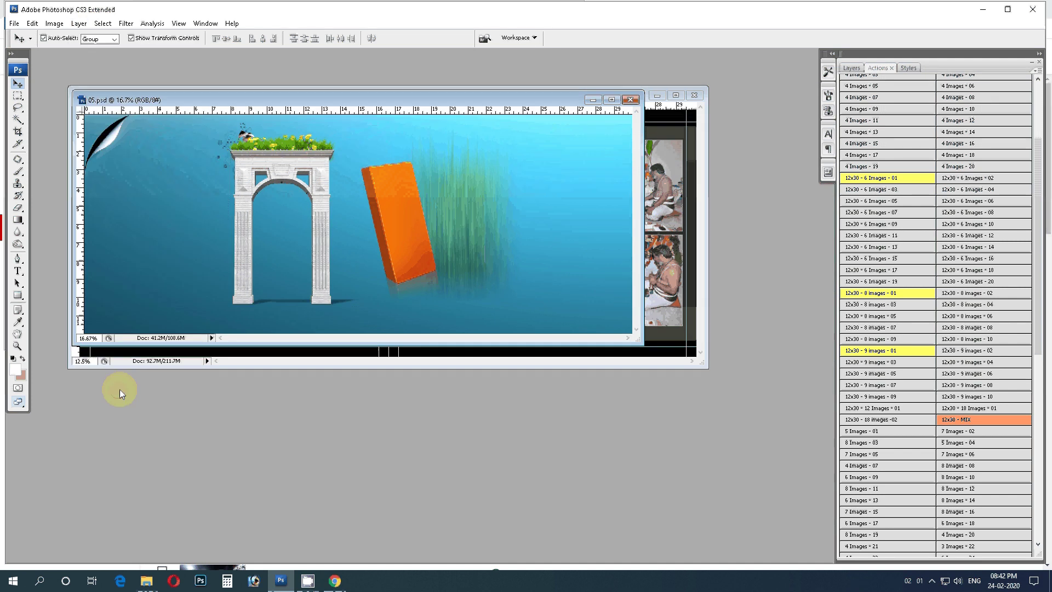
{"action": "left_click", "coordinate": [79, 23]}
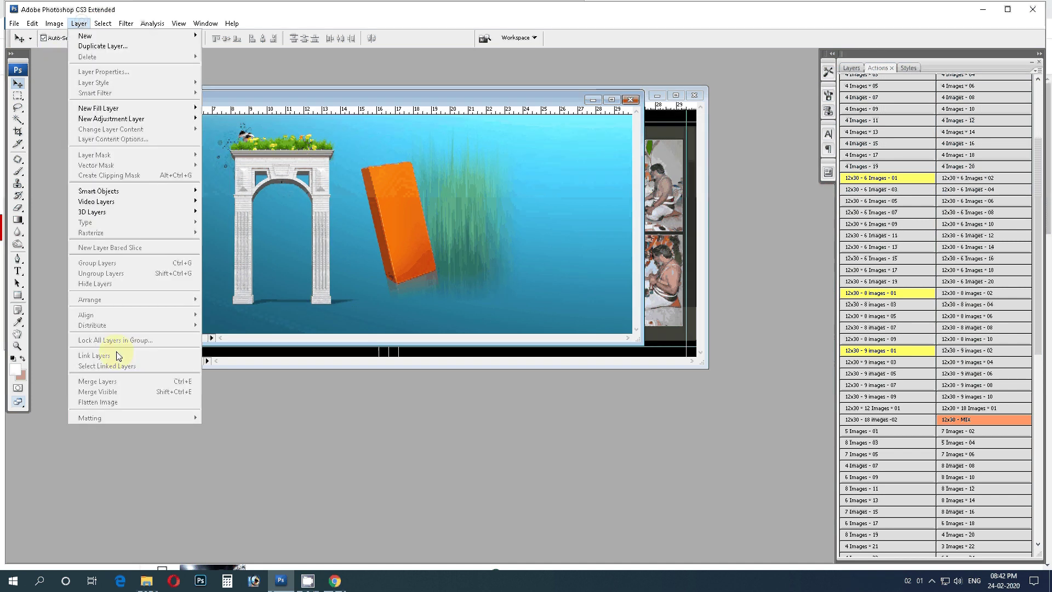
{"action": "left_click", "coordinate": [109, 402]}
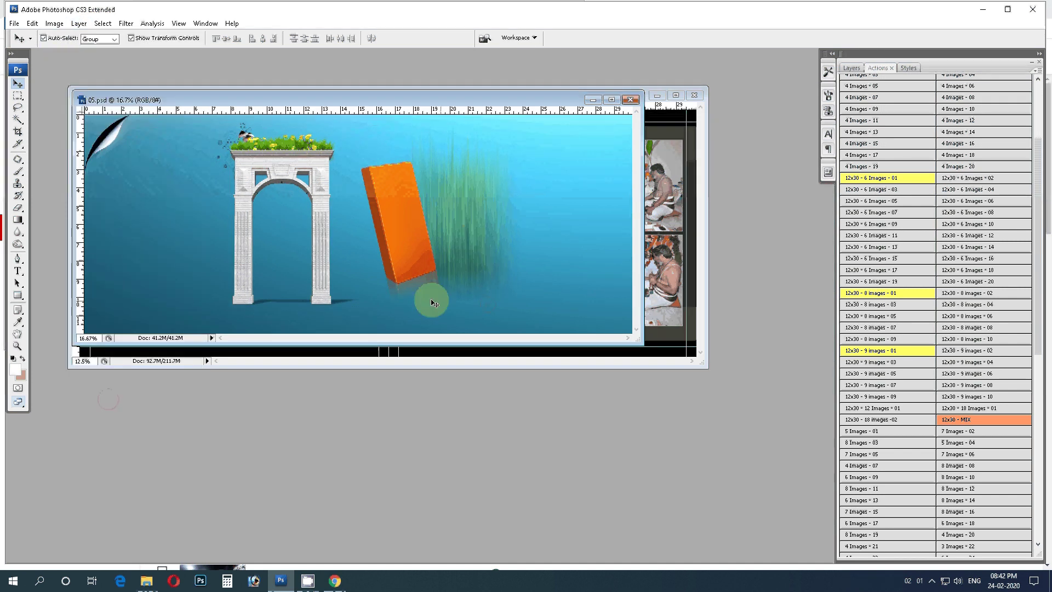
{"action": "left_click", "coordinate": [852, 68]}
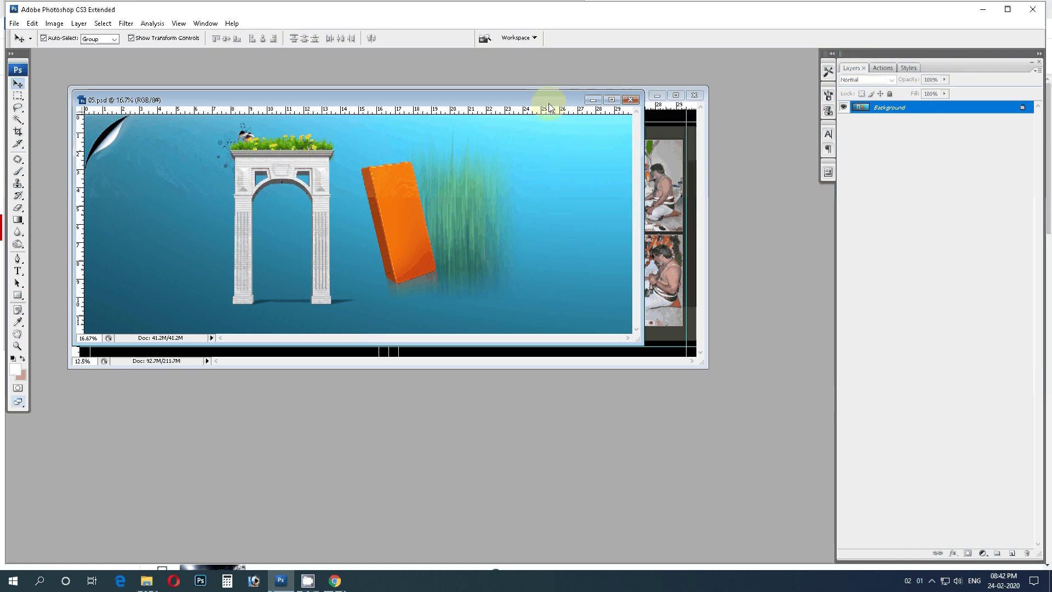
- Add a new empty layer above Layer 2 copy in the 01.PSD album sheet
{"action": "left_click_drag", "start_coordinate": [549, 101], "coordinate": [565, 192]}
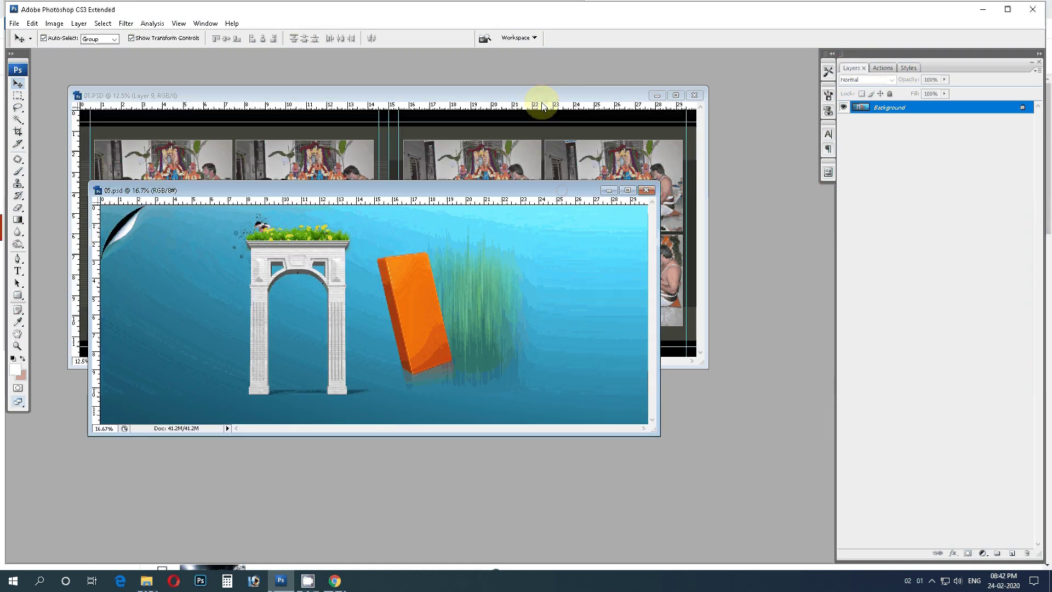
{"action": "left_click", "coordinate": [542, 106]}
{"action": "left_click", "coordinate": [888, 204]}
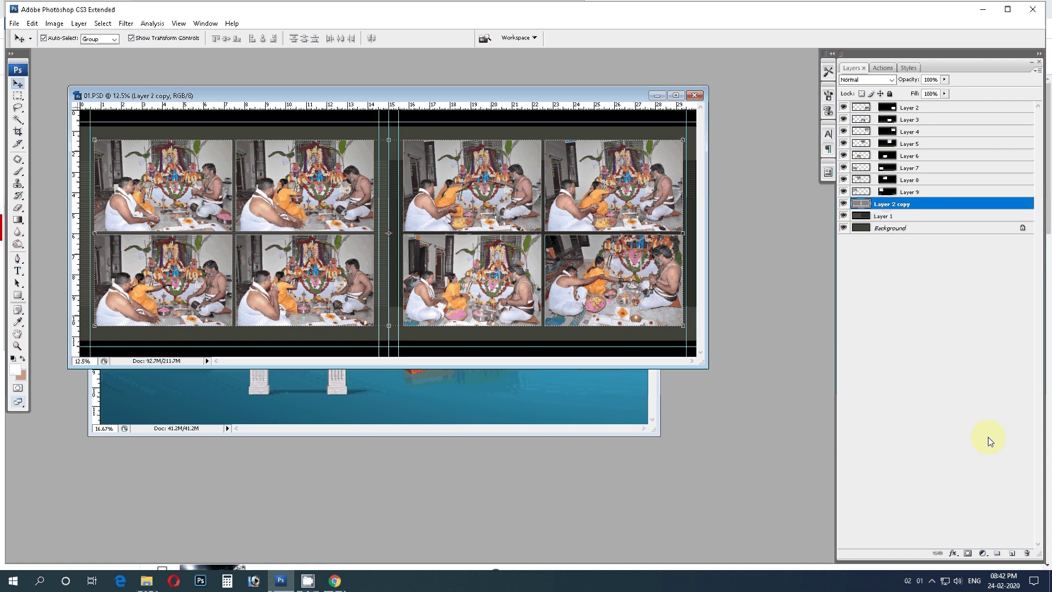
{"action": "key", "text": "ctrl+shift+alt+n"}
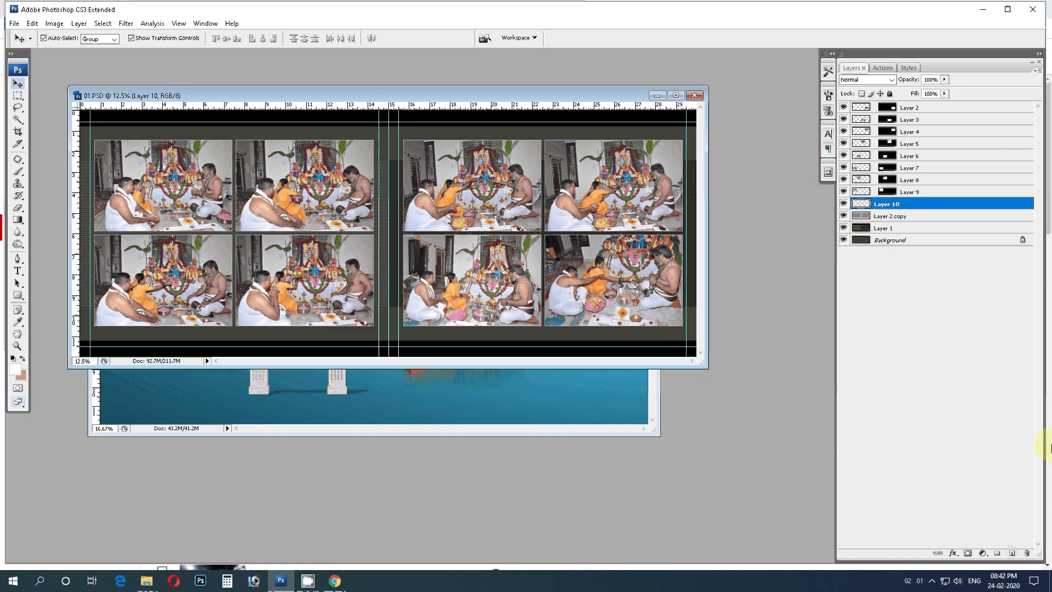
- Return to the blue arch design, show the Actions list, and maximize its window
{"action": "left_click", "coordinate": [538, 390]}
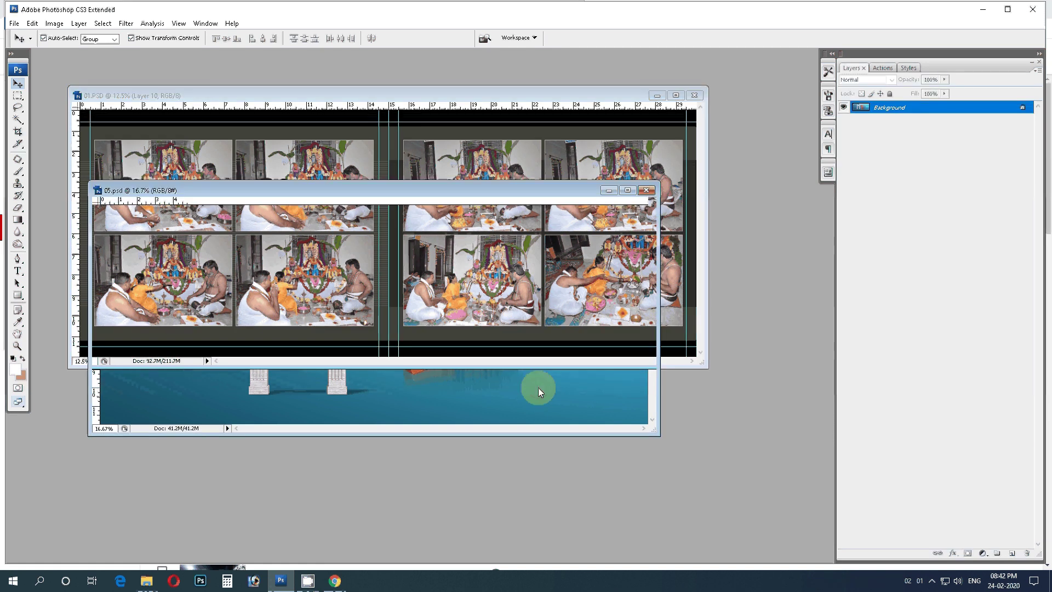
{"action": "key", "text": "alt+F9"}
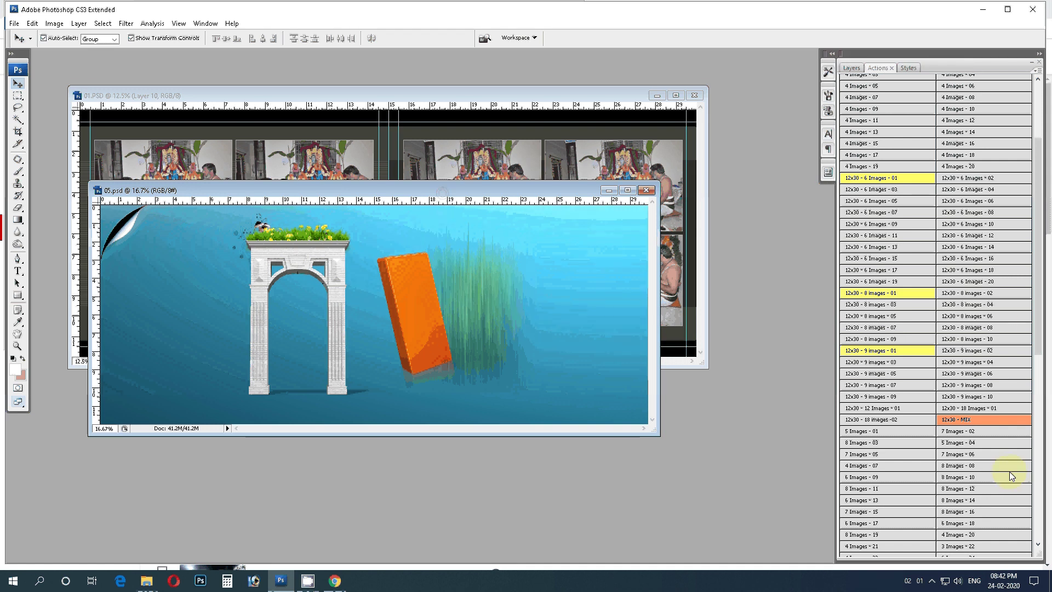
{"action": "left_click_drag", "start_coordinate": [1037, 329], "coordinate": [1037, 472]}
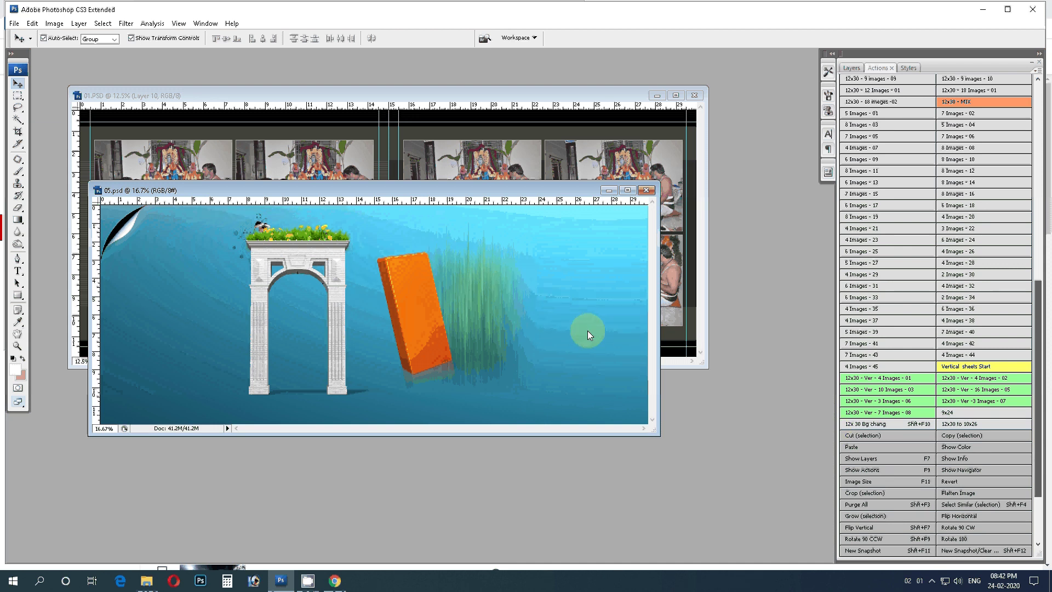
{"action": "double_click", "coordinate": [540, 190]}
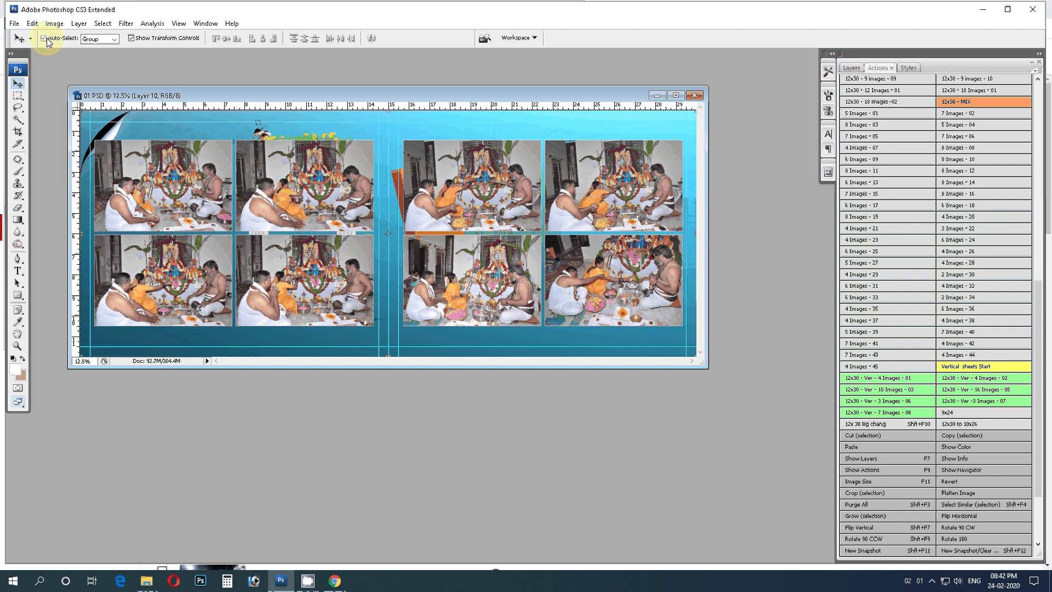
- Flatten the album sheet and start saving a copy into Desktop folder A
{"action": "left_click", "coordinate": [79, 23]}
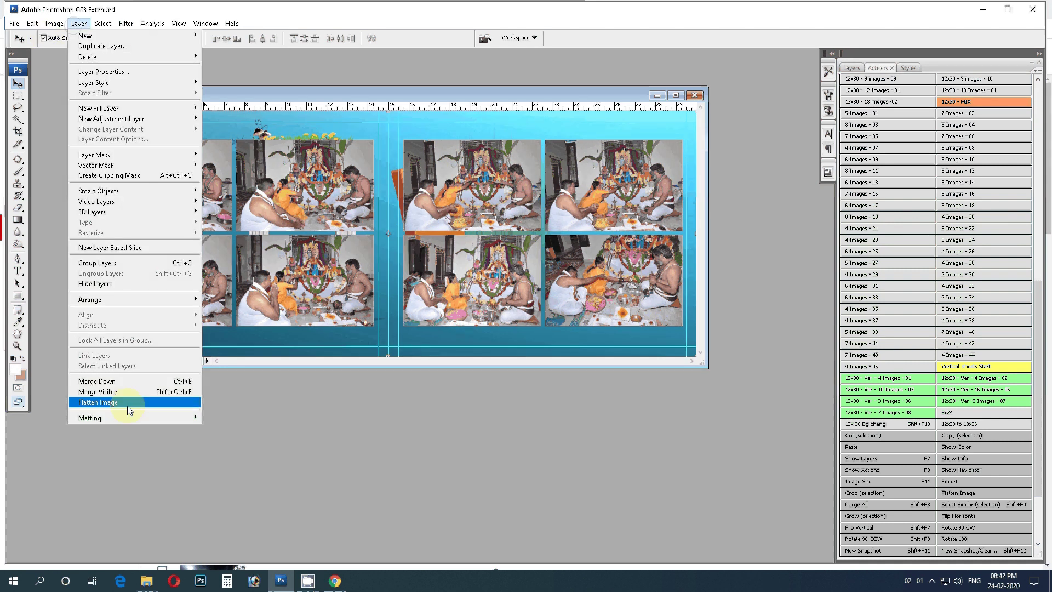
{"action": "left_click", "coordinate": [127, 406]}
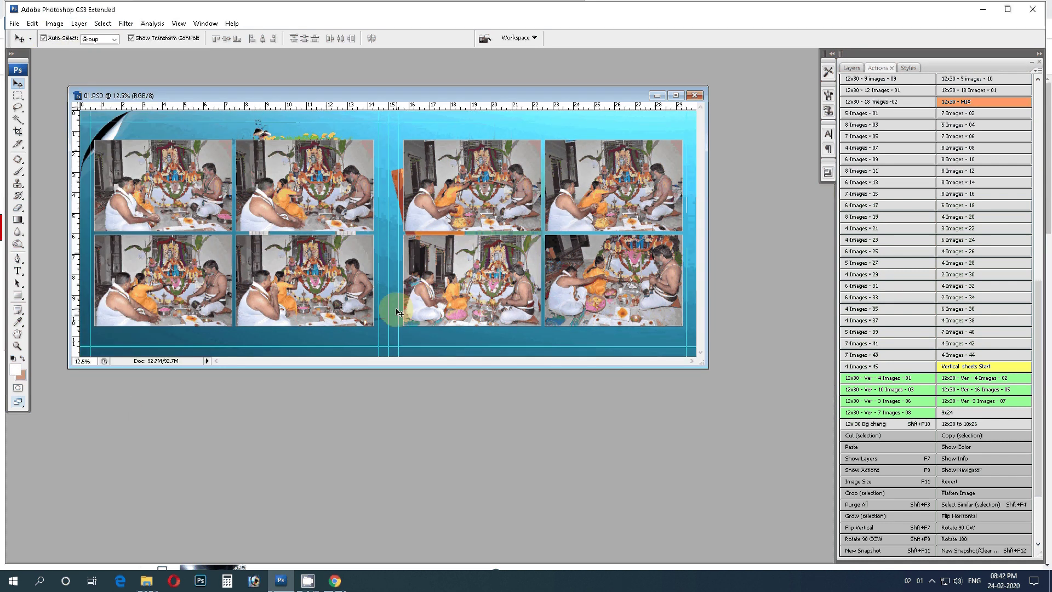
{"action": "key", "text": "ctrl+shift+s"}
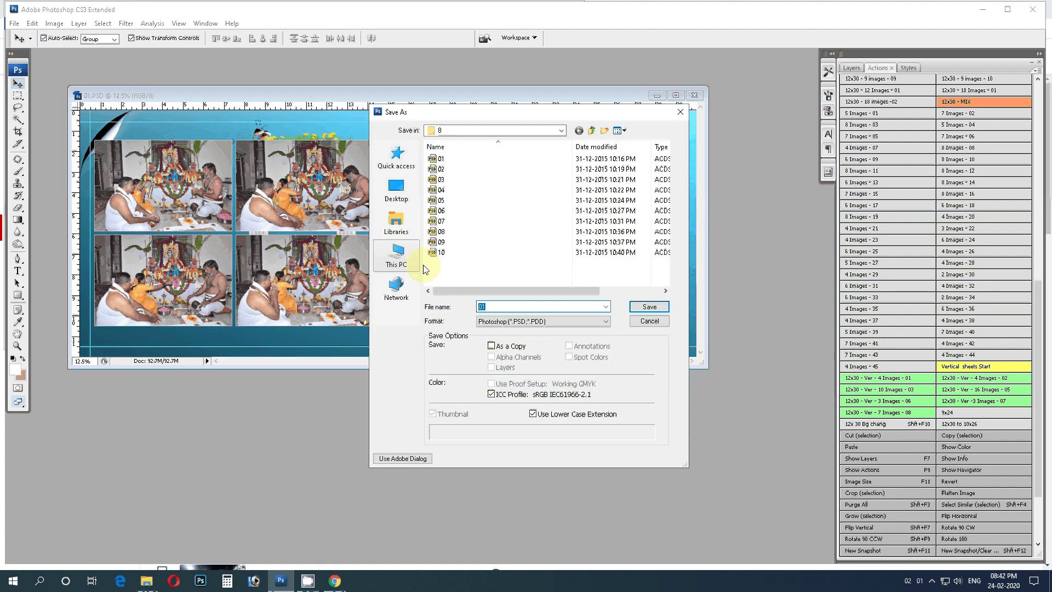
{"action": "left_click", "coordinate": [397, 195]}
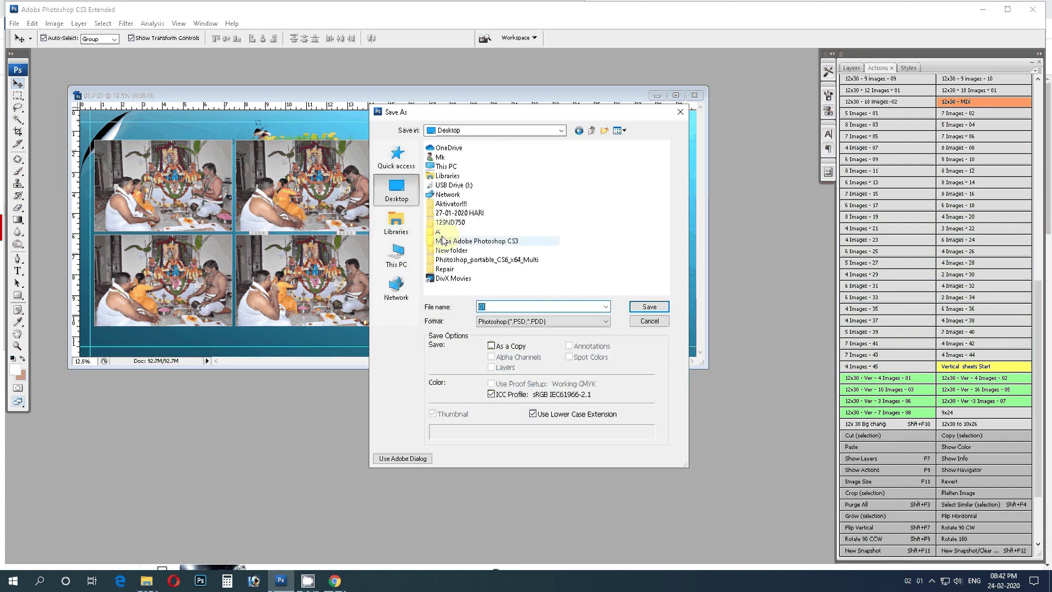
{"action": "left_click", "coordinate": [441, 234]}
{"action": "left_click", "coordinate": [652, 309]}
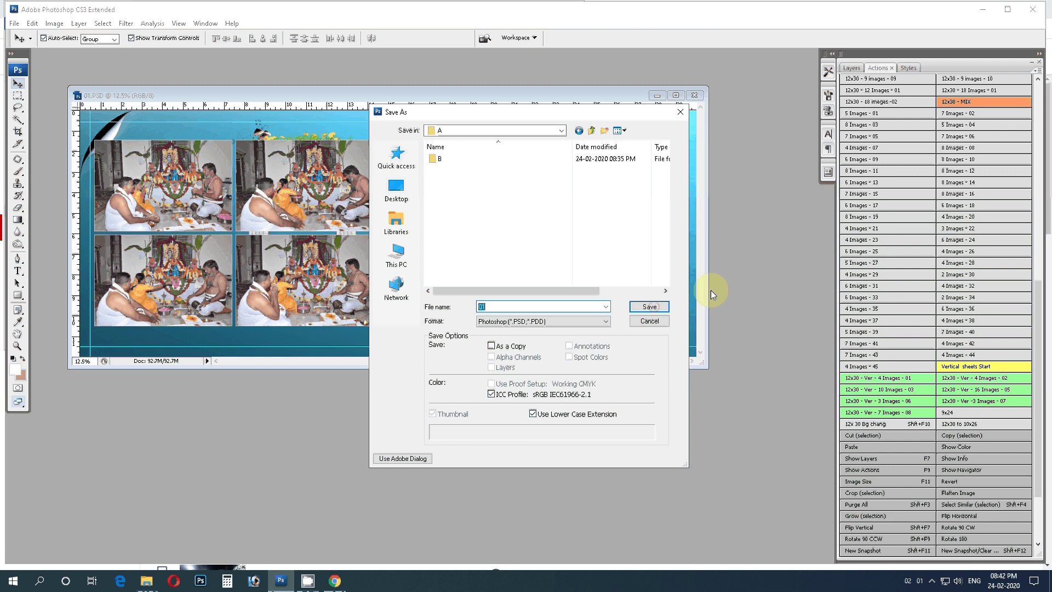
- Save it as JPEG named 14 at quality 11 (Maximum)
{"action": "left_click", "coordinate": [515, 325]}
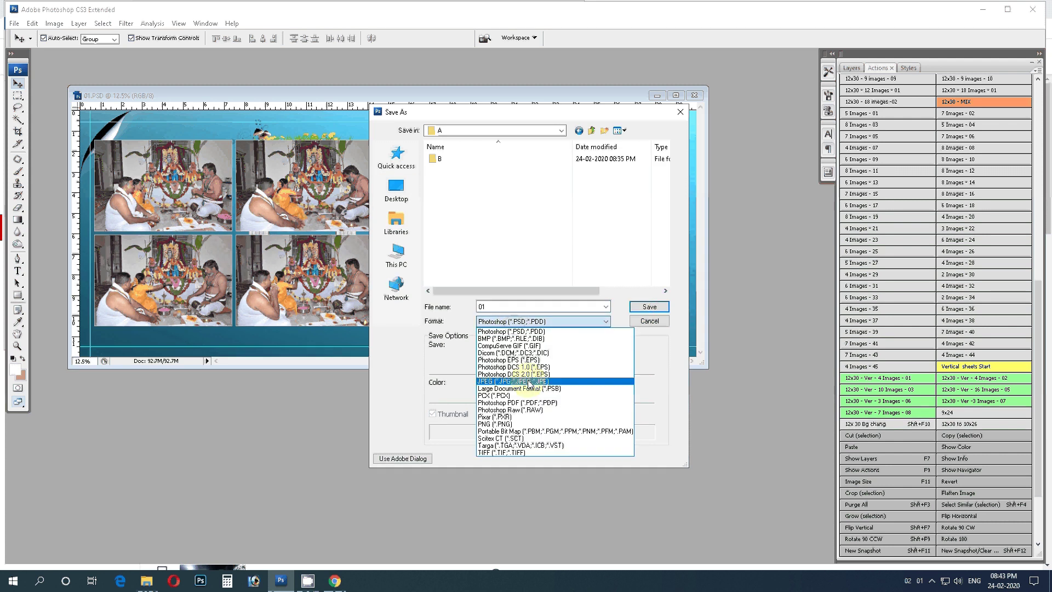
{"action": "left_click", "coordinate": [529, 382]}
{"action": "type", "text": "1"}
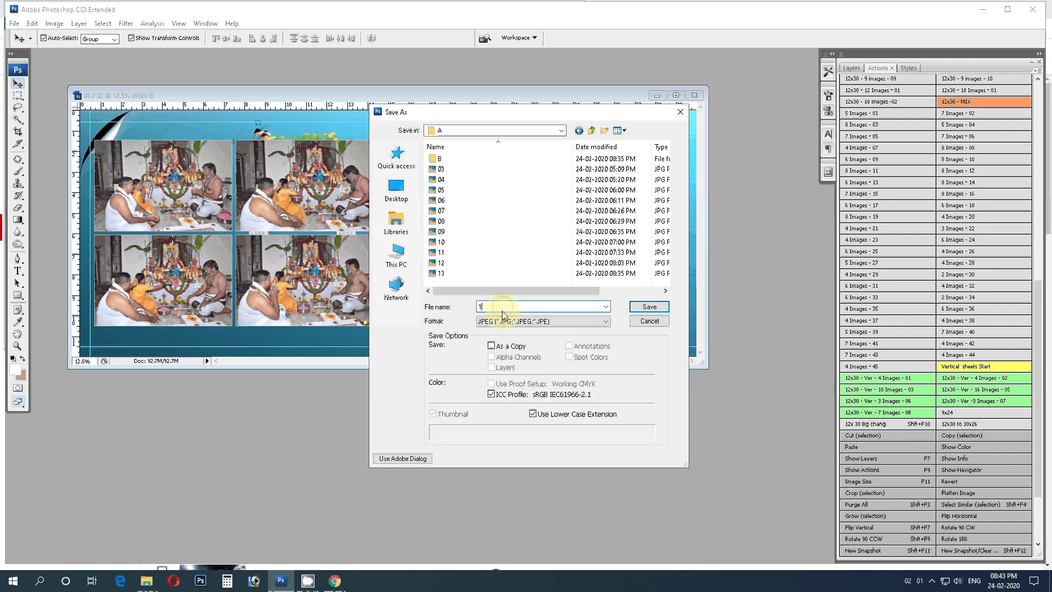
{"action": "left_click", "coordinate": [648, 307]}
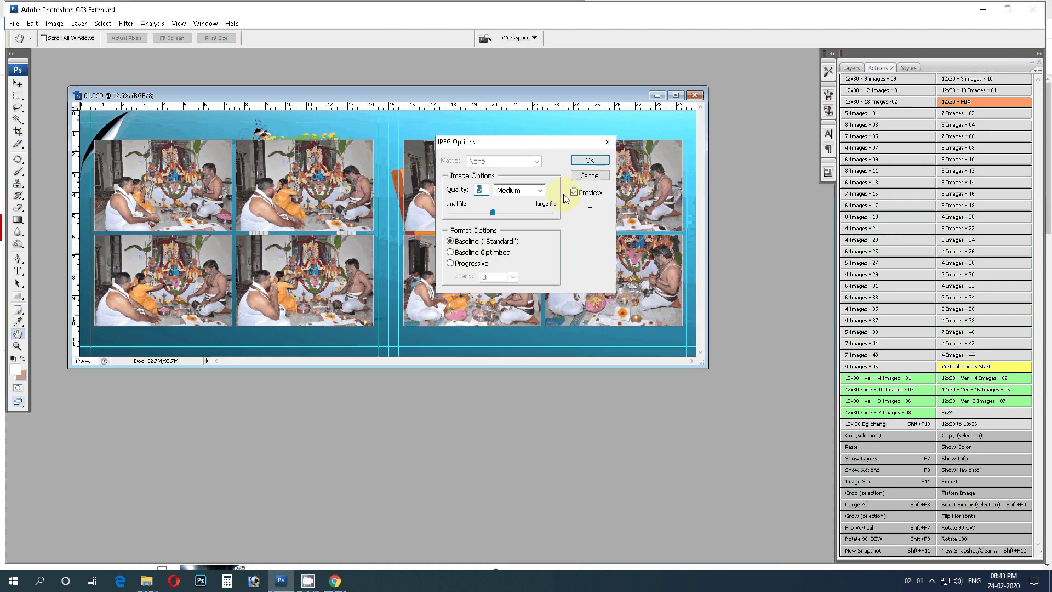
{"action": "type", "text": "11"}
{"action": "left_click", "coordinate": [599, 162]}
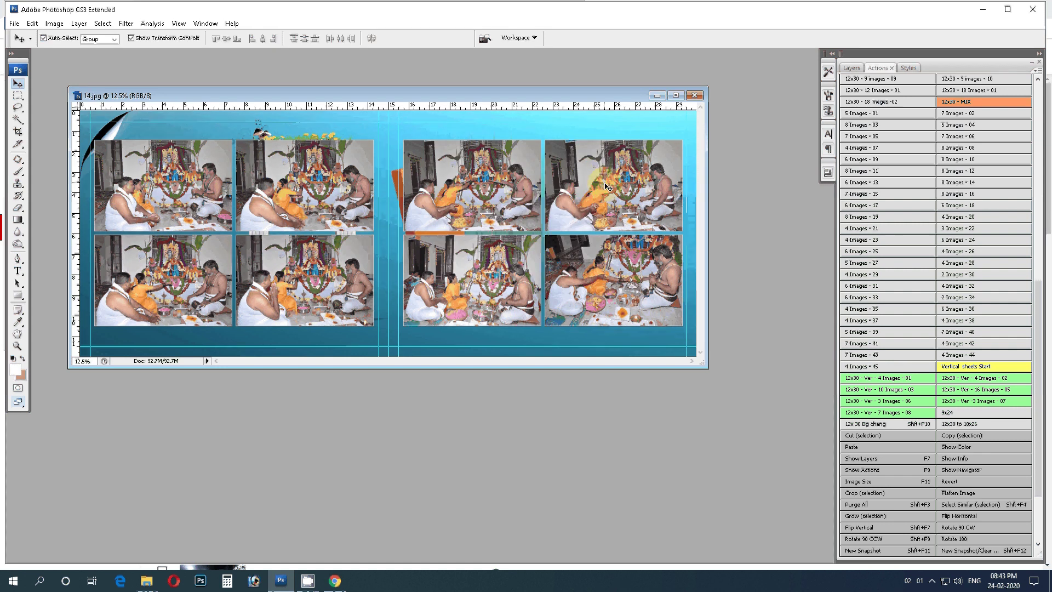
- Save a JPEG copy named 14 into folder B using the Medium quality preset (5)
{"action": "key", "text": "ctrl+shift+s"}
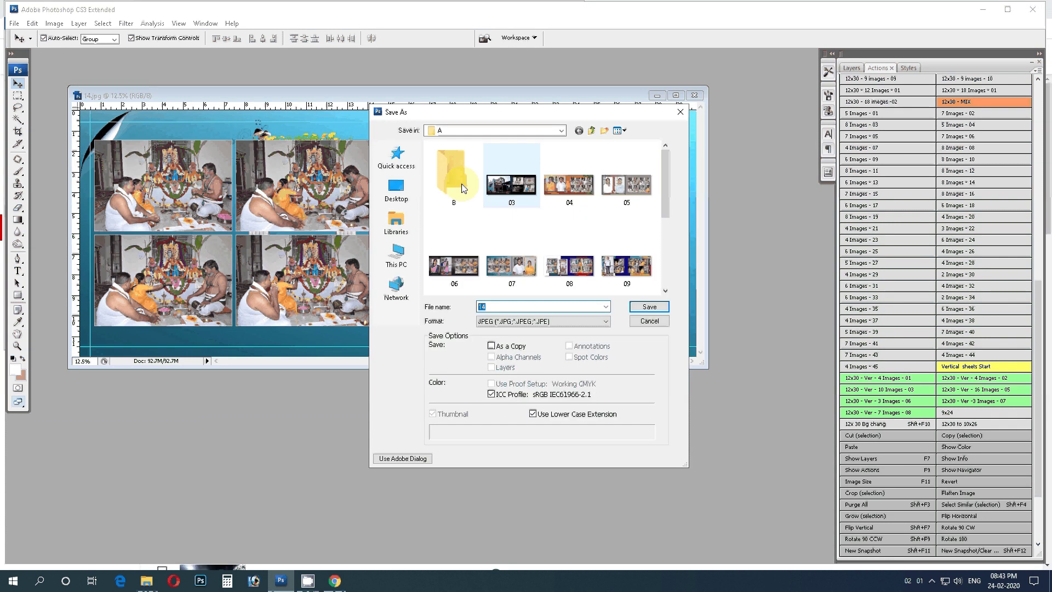
{"action": "left_click", "coordinate": [463, 188]}
{"action": "left_click", "coordinate": [657, 310]}
{"action": "left_click", "coordinate": [545, 323]}
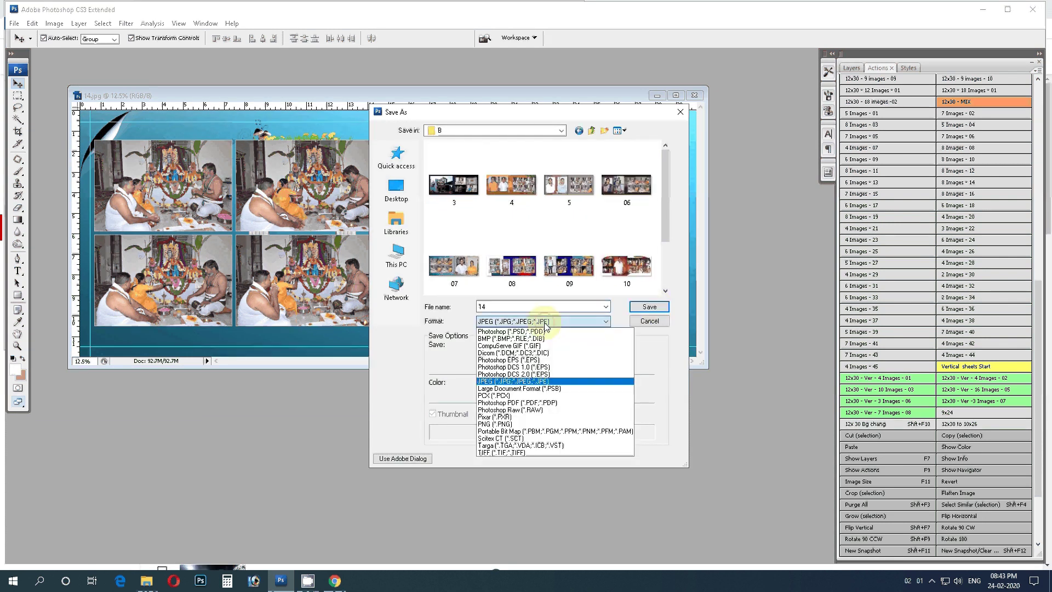
{"action": "left_click", "coordinate": [547, 382]}
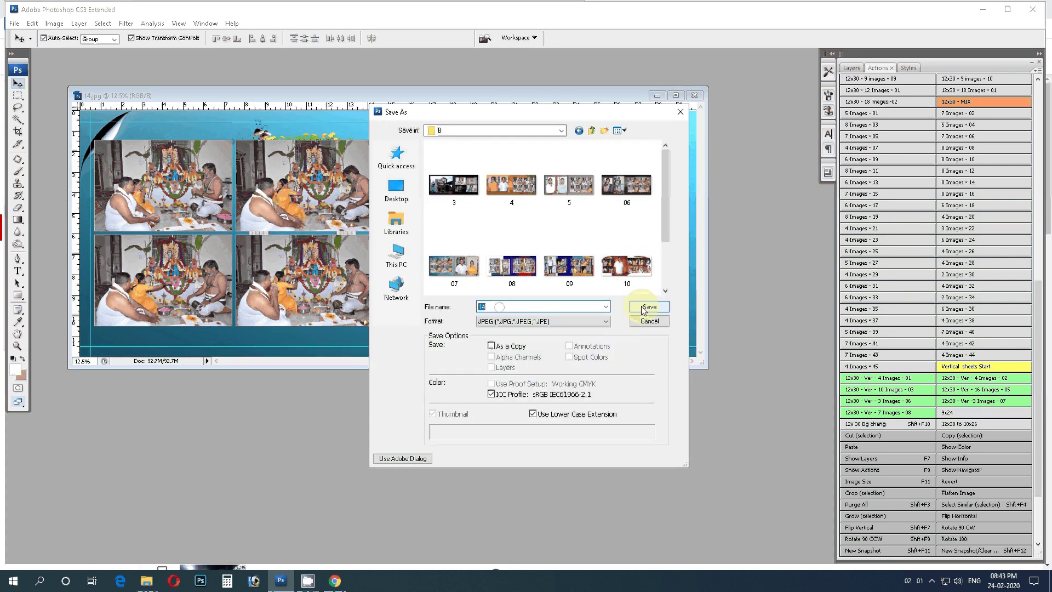
{"action": "left_click", "coordinate": [644, 309]}
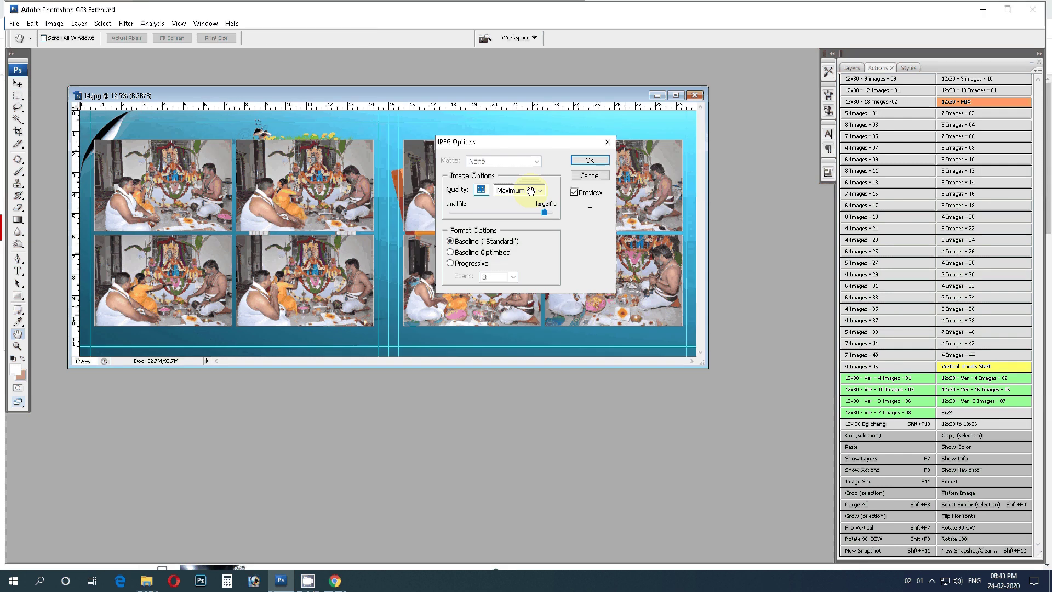
{"action": "left_click", "coordinate": [531, 191]}
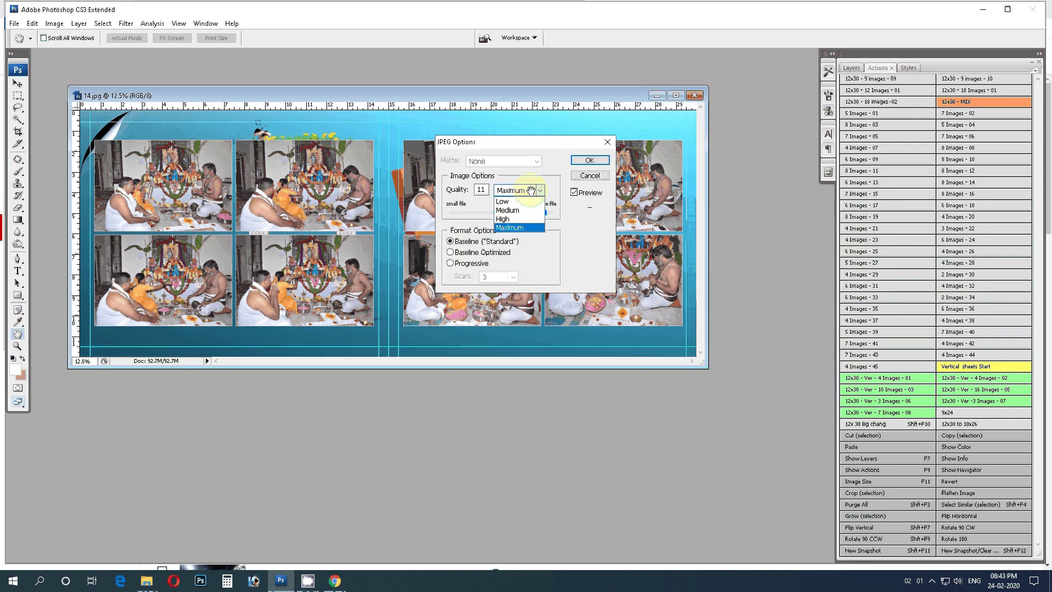
{"action": "left_click", "coordinate": [506, 210]}
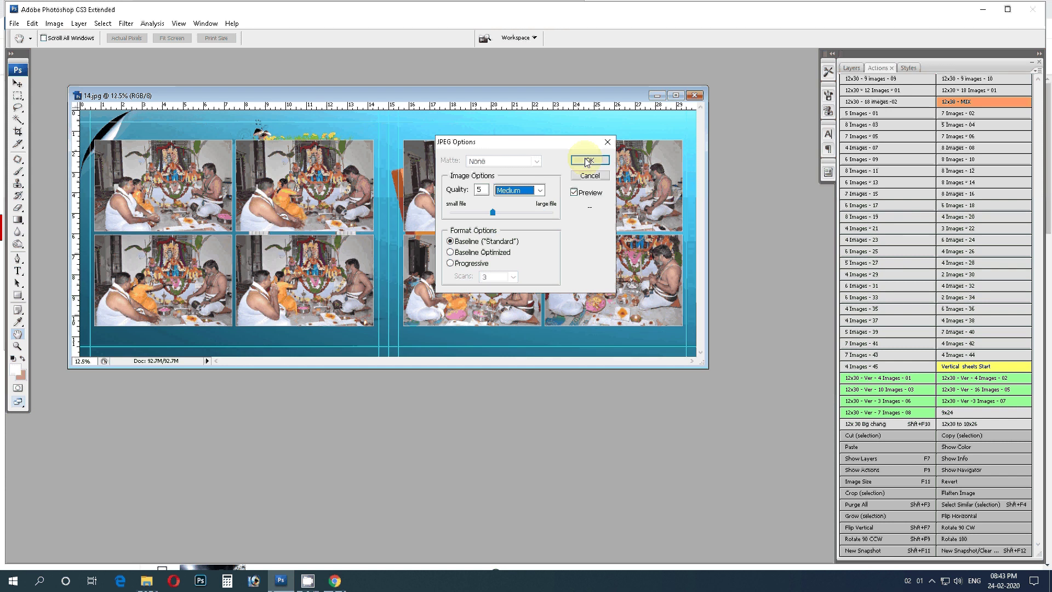
{"action": "left_click", "coordinate": [587, 161]}
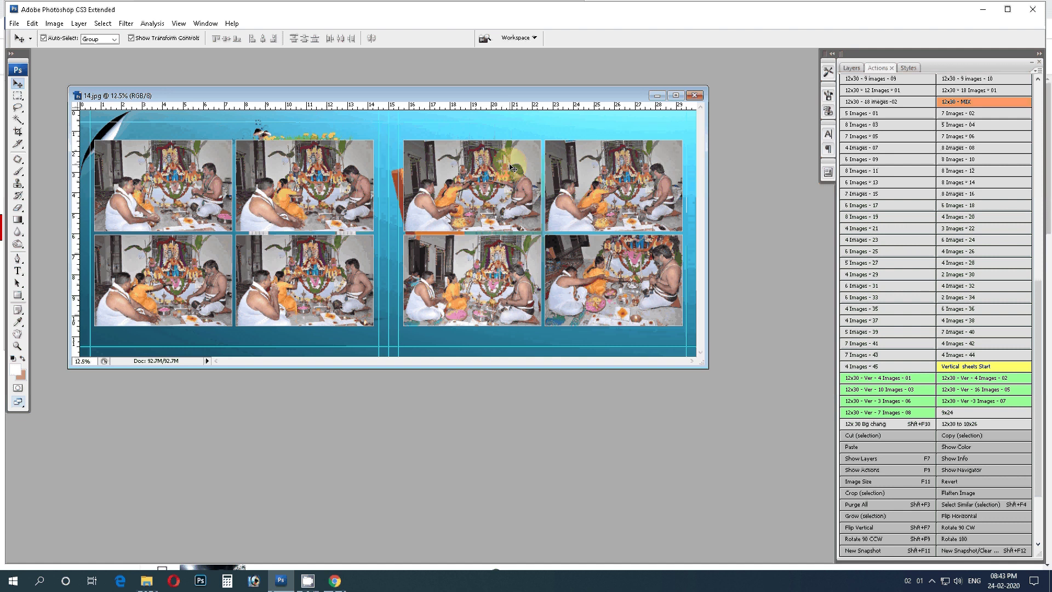
- Close the 14.jpg document window
{"action": "left_click", "coordinate": [695, 96]}
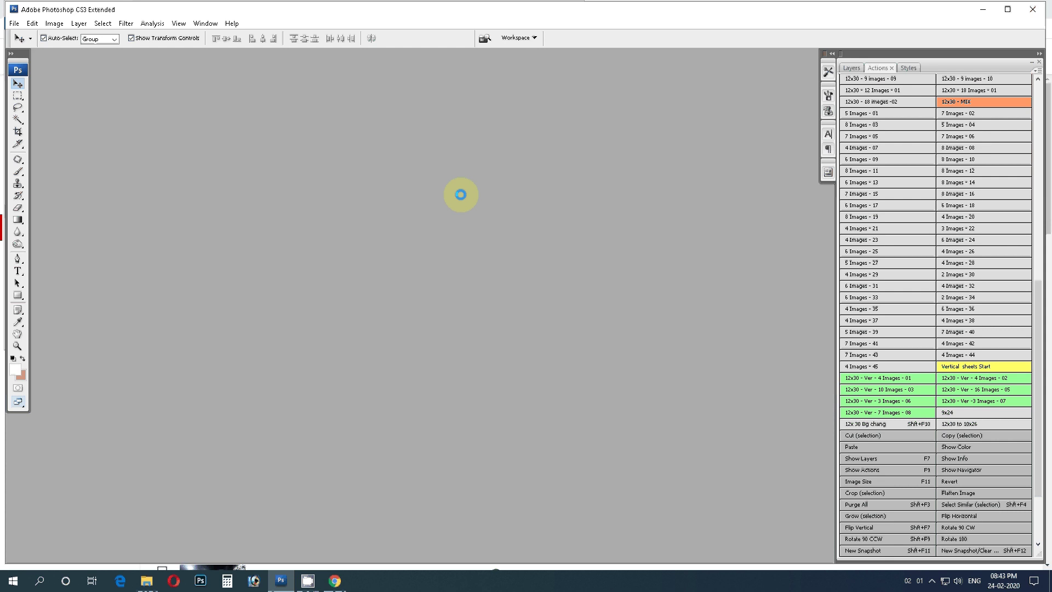